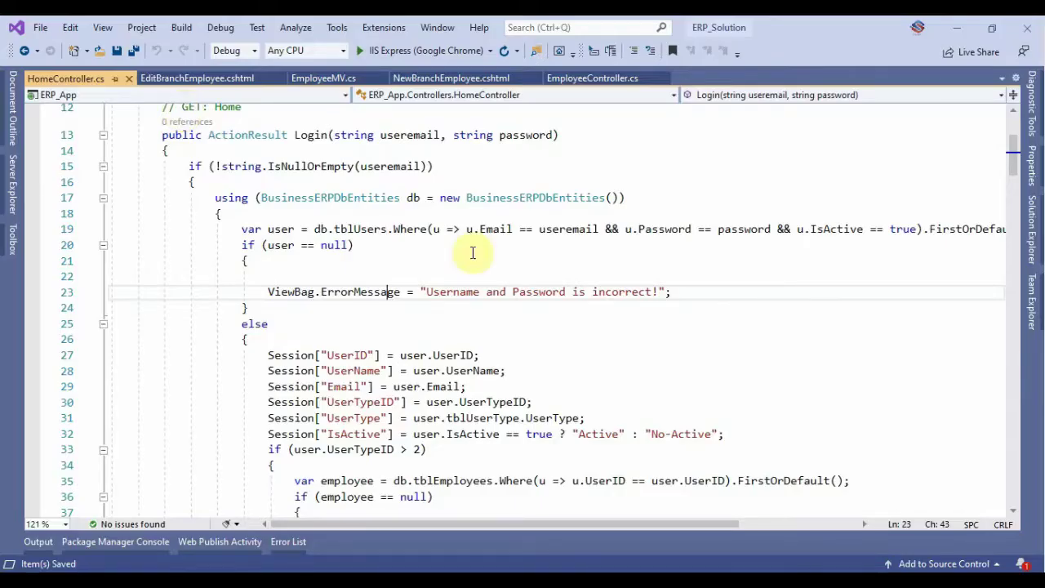
- Close Solution Explorer and run ERP_App under IIS Express (Google Chrome) to reach the ERP Login page
{"action": "mouse_move", "coordinate": [1034, 217]}
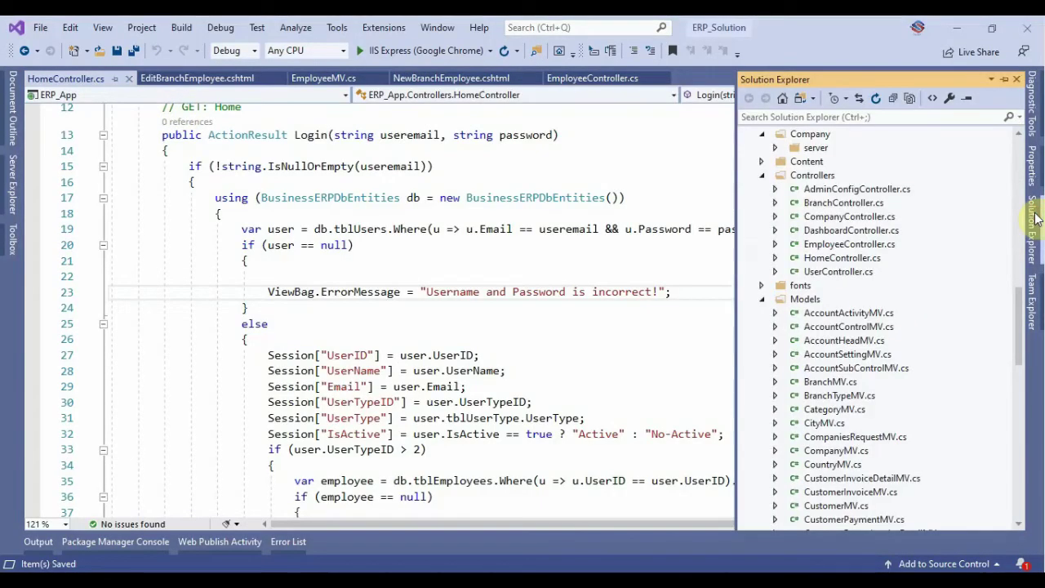
{"action": "left_click", "coordinate": [488, 357]}
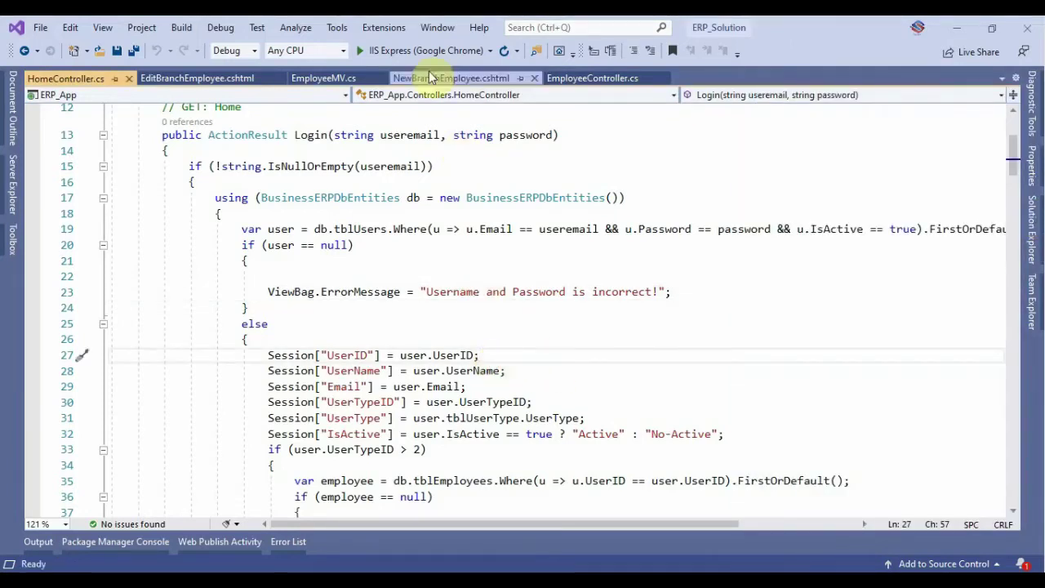
{"action": "left_click", "coordinate": [405, 51]}
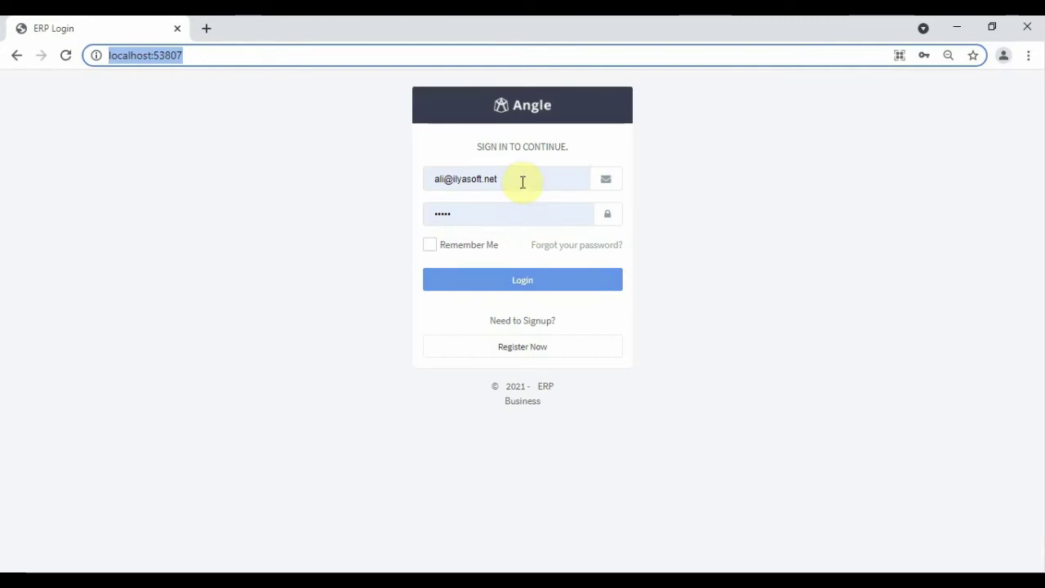
- Submit the login, which is rejected as incorrect, then check the third user's IsActive value in tblUser
{"action": "left_click", "coordinate": [503, 278]}
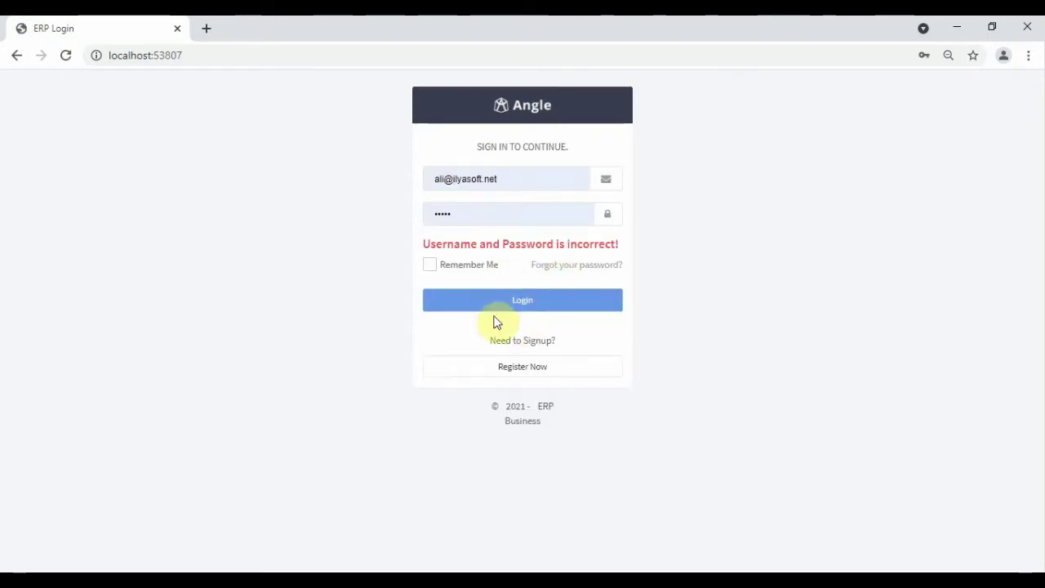
{"action": "left_click", "coordinate": [519, 571]}
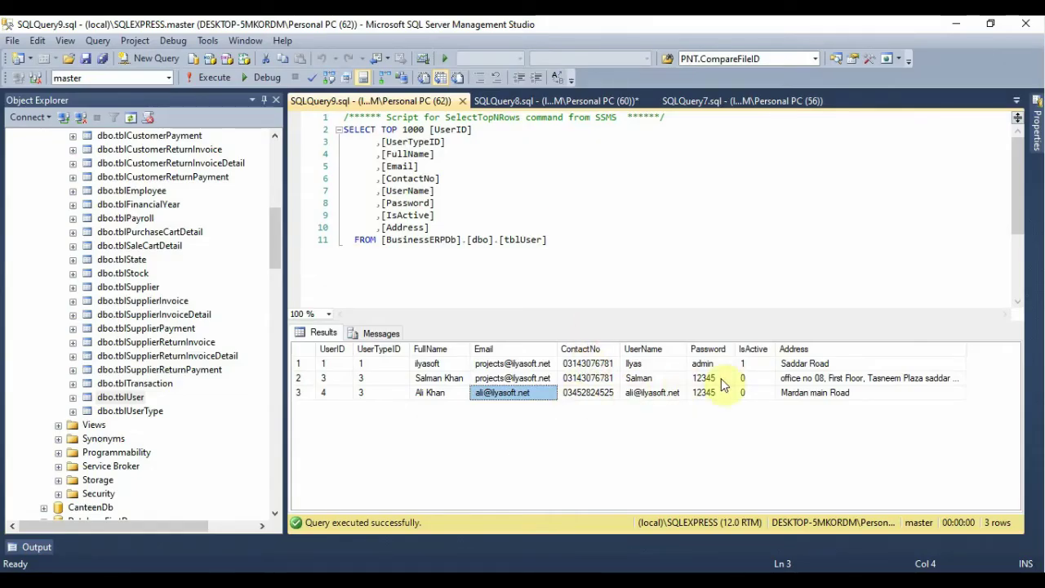
{"action": "left_click", "coordinate": [744, 392]}
- Back in Chrome, fill the e-mail field with the head-office account's saved login
{"action": "key", "text": "alt+Tab"}
{"action": "left_click", "coordinate": [508, 179]}
{"action": "left_click", "coordinate": [490, 272]}
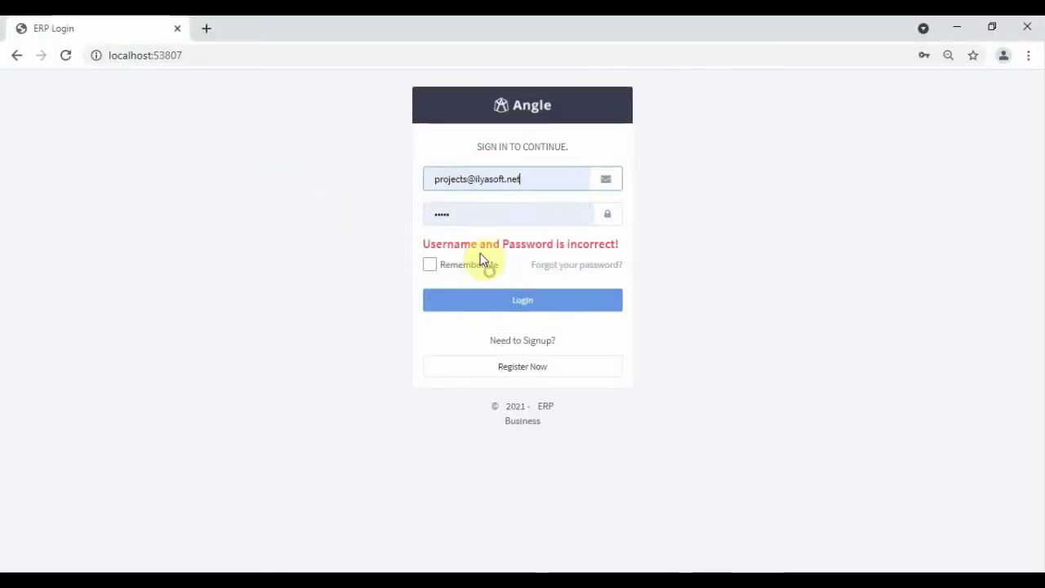
{"action": "left_click", "coordinate": [509, 301]}
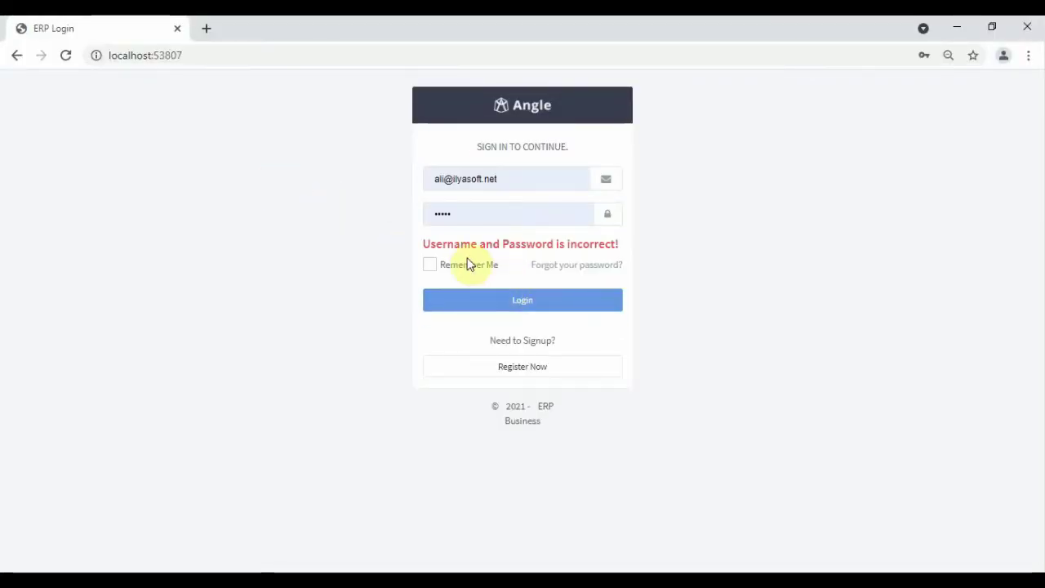
{"action": "left_click", "coordinate": [511, 186]}
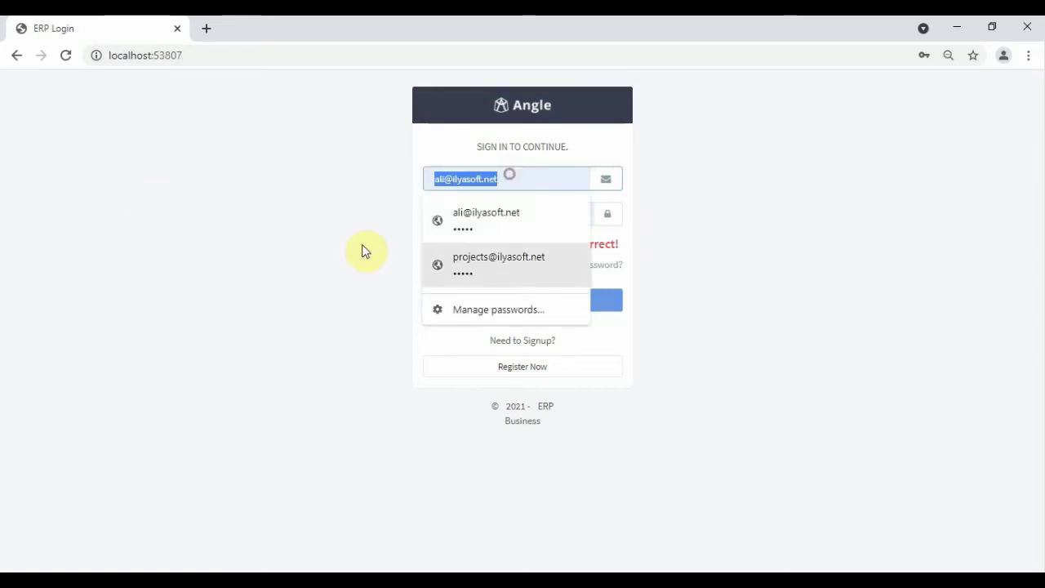
{"action": "left_click", "coordinate": [514, 260]}
{"action": "left_click", "coordinate": [530, 308]}
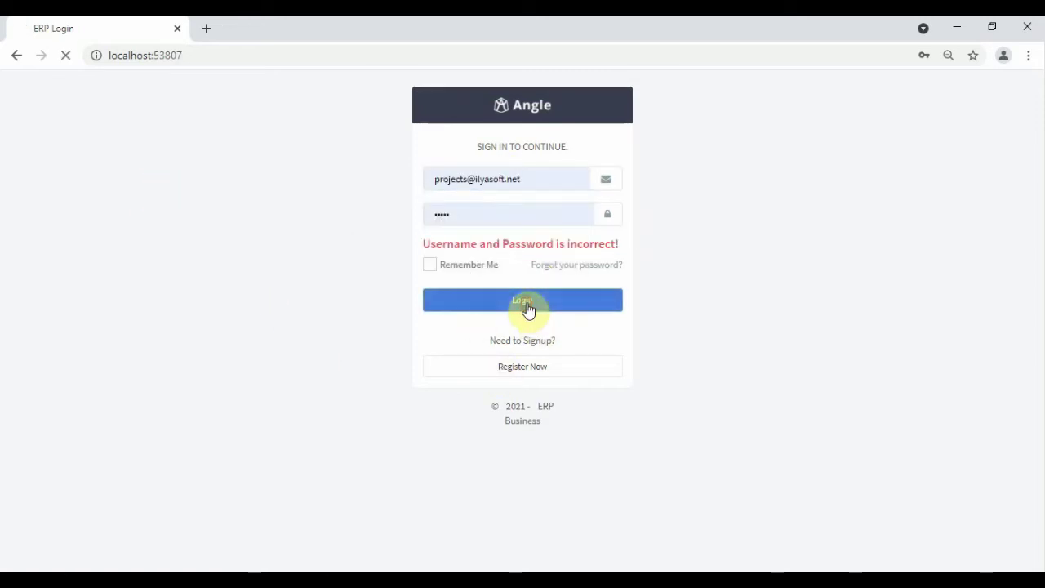
{"action": "left_click", "coordinate": [512, 181]}
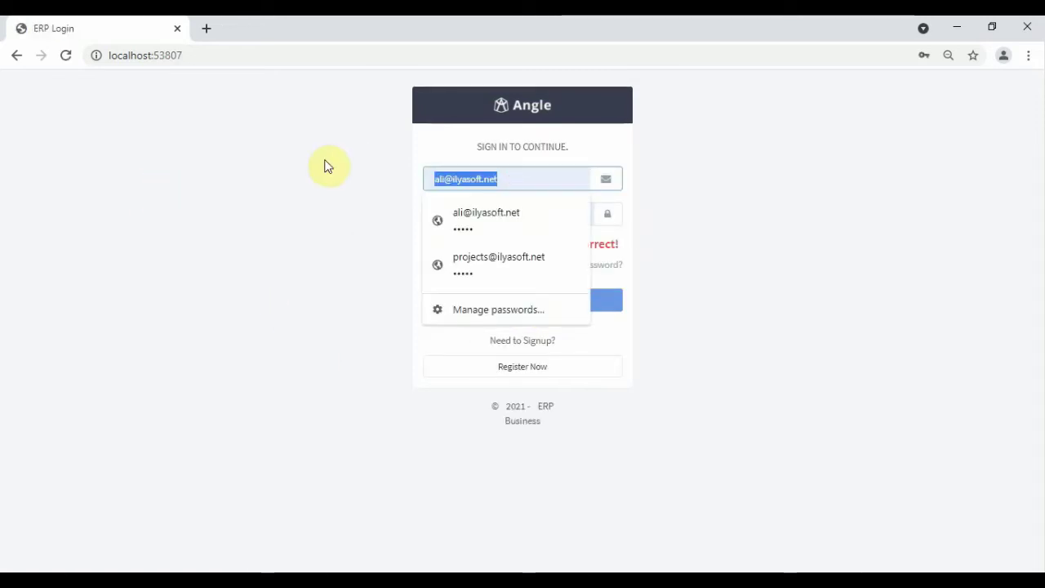
{"action": "key", "text": "Down"}
{"action": "key", "text": "Down"}
{"action": "key", "text": "Return"}
{"action": "left_click", "coordinate": [454, 210]}
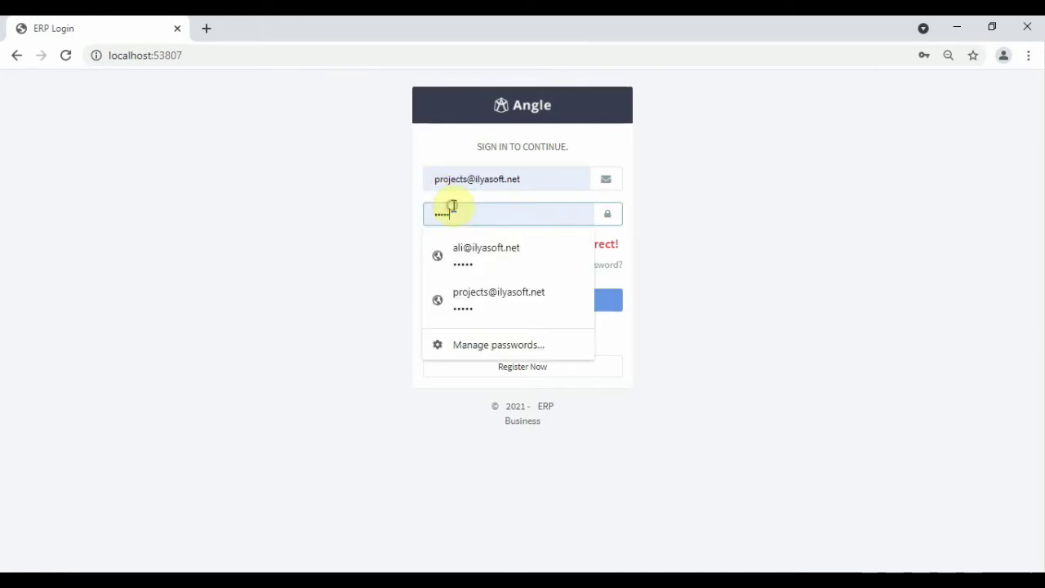
{"action": "key", "text": "BackSpace"}
{"action": "key", "text": "BackSpace"}
{"action": "key", "text": "BackSpace"}
{"action": "key", "text": "BackSpace"}
{"action": "key", "text": "BackSpace"}
{"action": "type", "text": "12"}
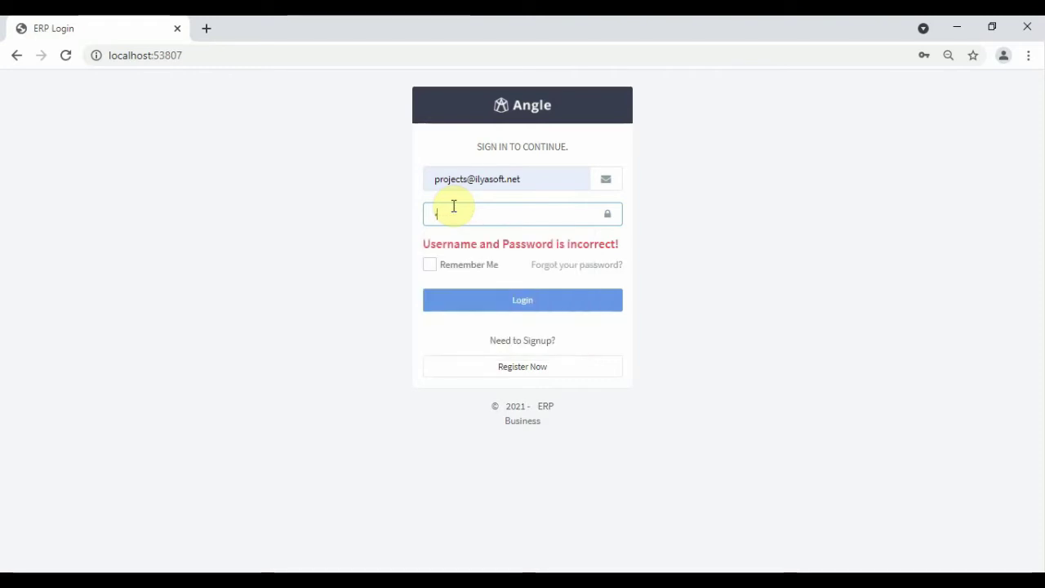
{"action": "type", "text": "45"}
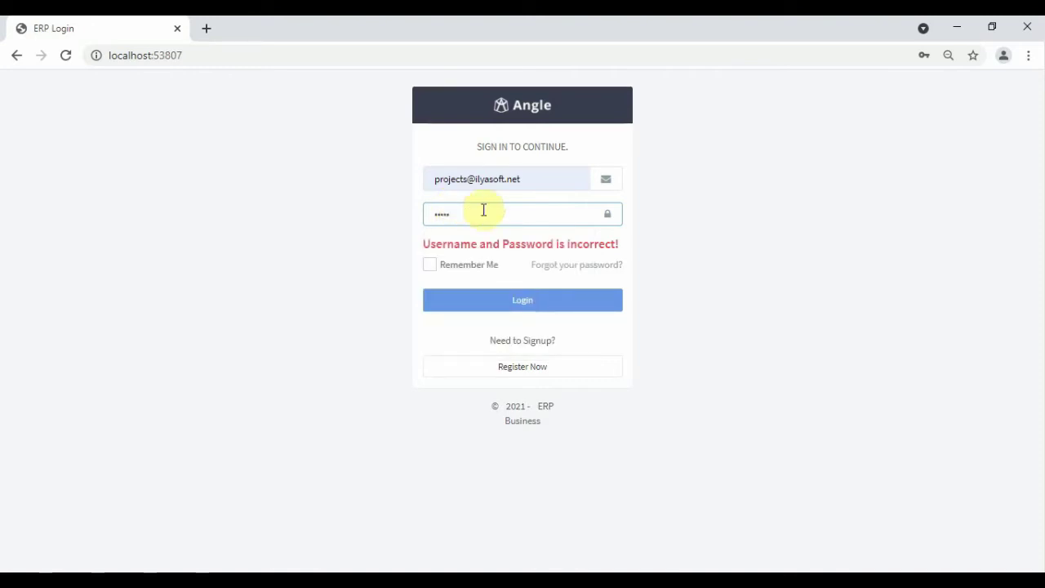
{"action": "left_click", "coordinate": [487, 300]}
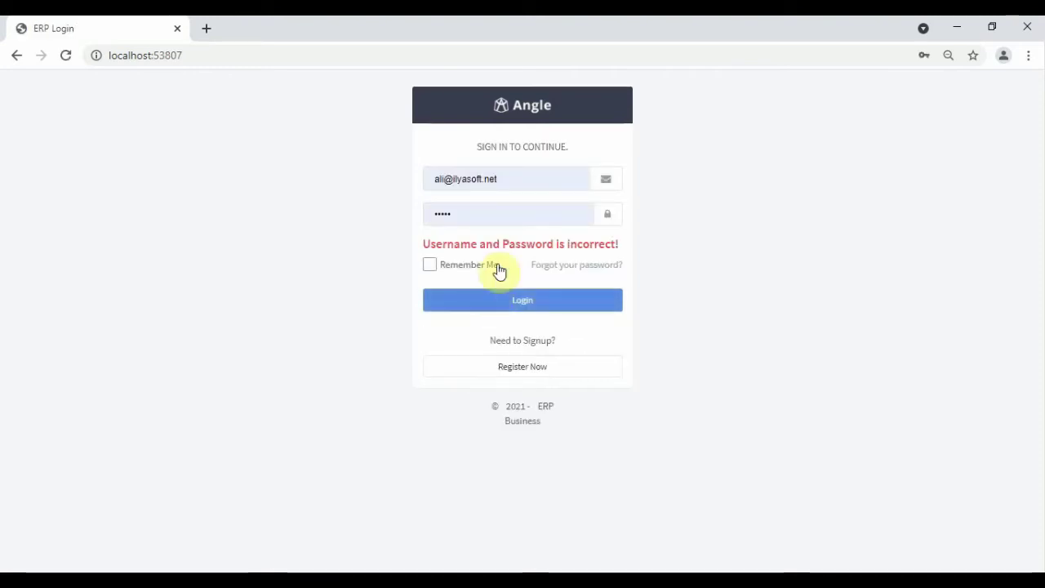
{"action": "left_click_drag", "start_coordinate": [500, 183], "coordinate": [412, 183]}
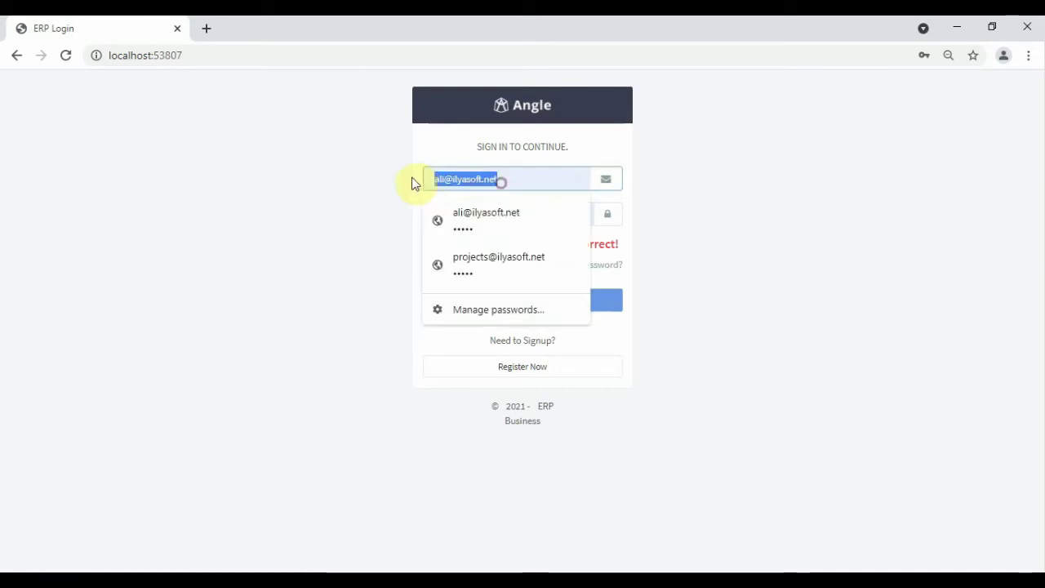
{"action": "left_click", "coordinate": [470, 232]}
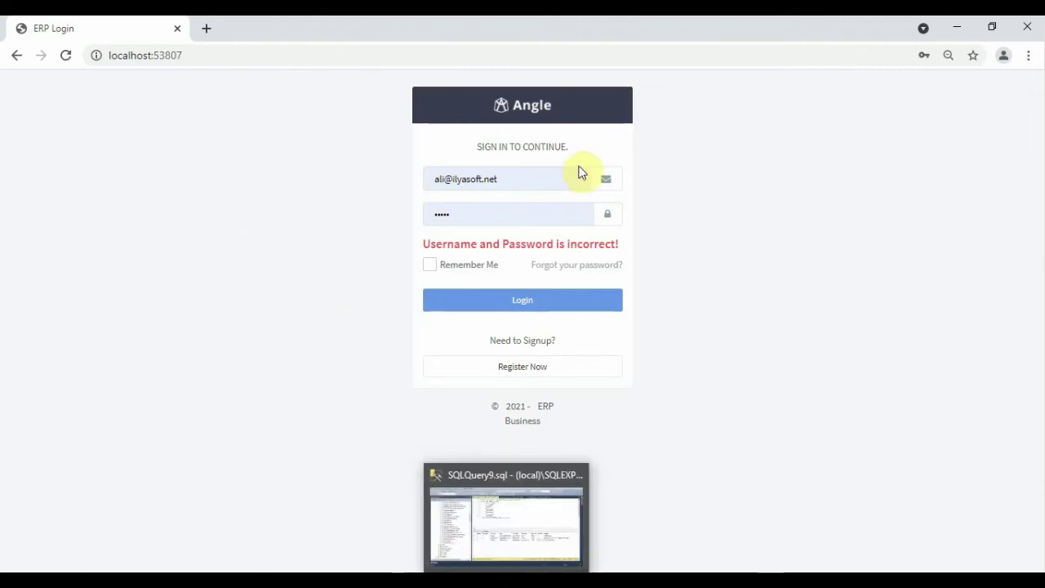
{"action": "left_click_drag", "start_coordinate": [544, 175], "coordinate": [415, 173]}
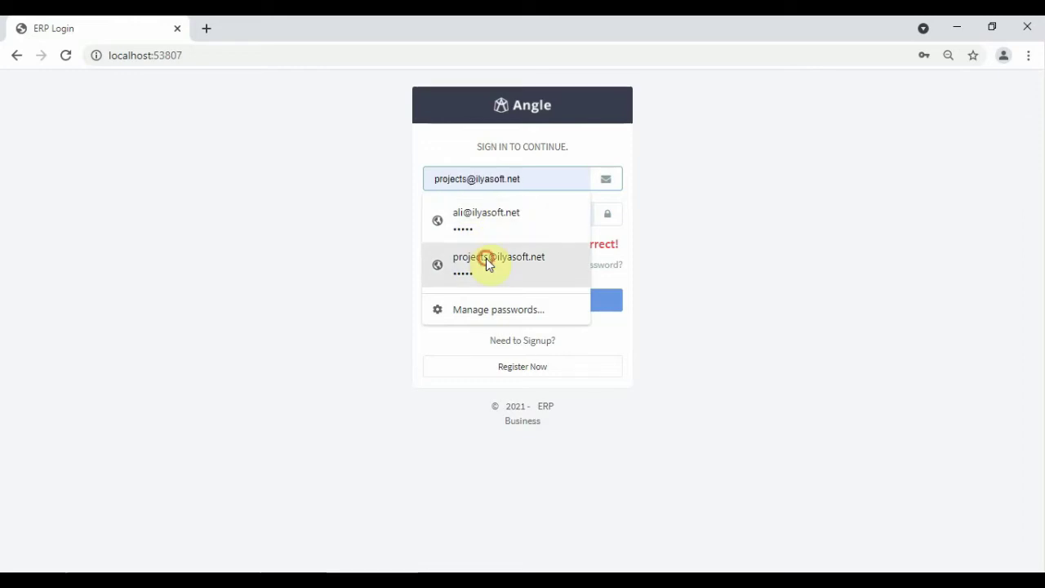
{"action": "left_click", "coordinate": [486, 258]}
{"action": "left_click", "coordinate": [489, 220]}
{"action": "type", "text": "123"}
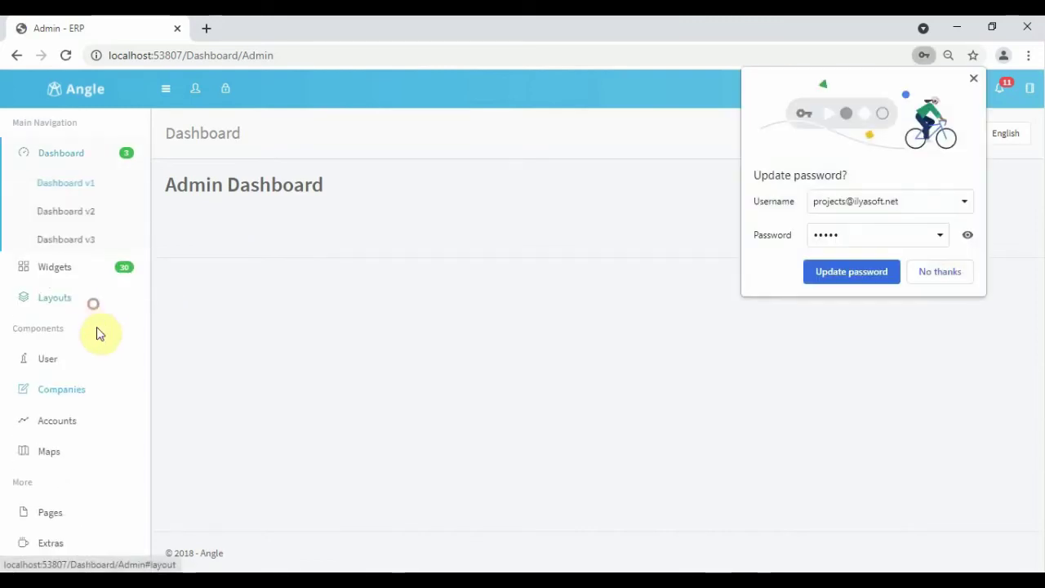
- Open the Companies list and approve both head-office companies, including ilyasoft
{"action": "left_click", "coordinate": [90, 390]}
{"action": "left_click", "coordinate": [71, 338]}
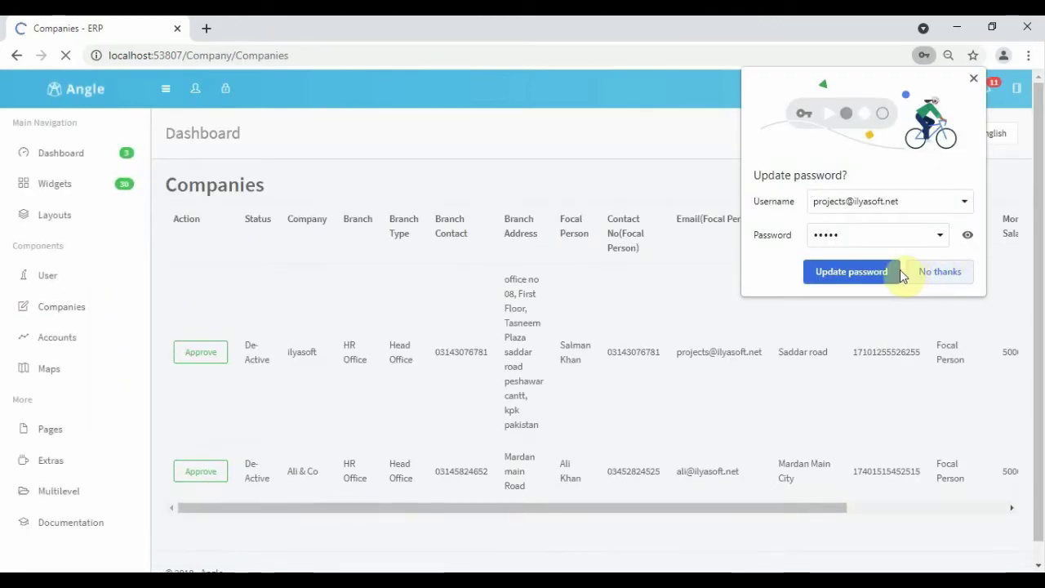
{"action": "left_click", "coordinate": [936, 272]}
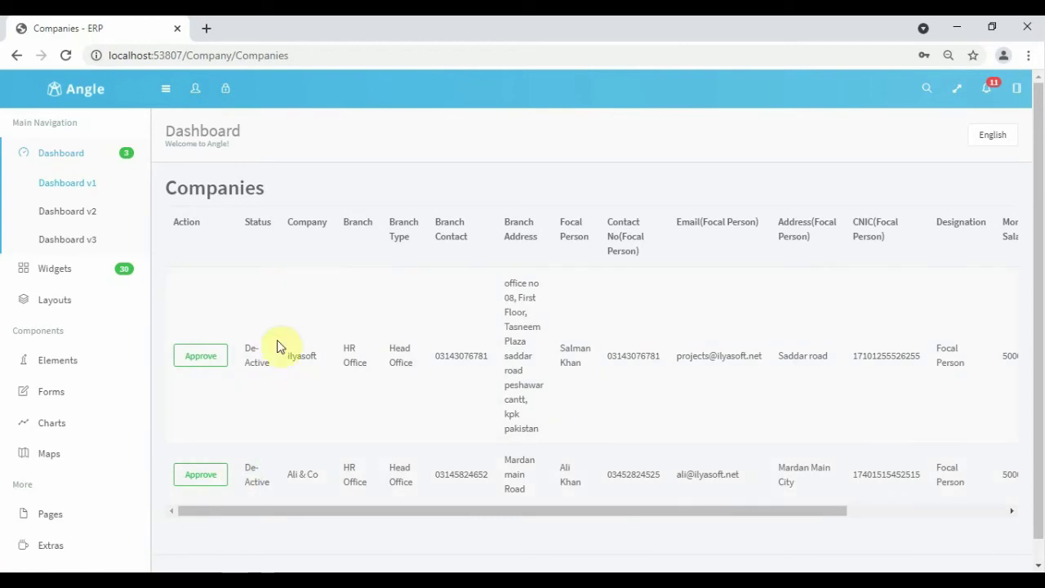
{"action": "left_click", "coordinate": [196, 363]}
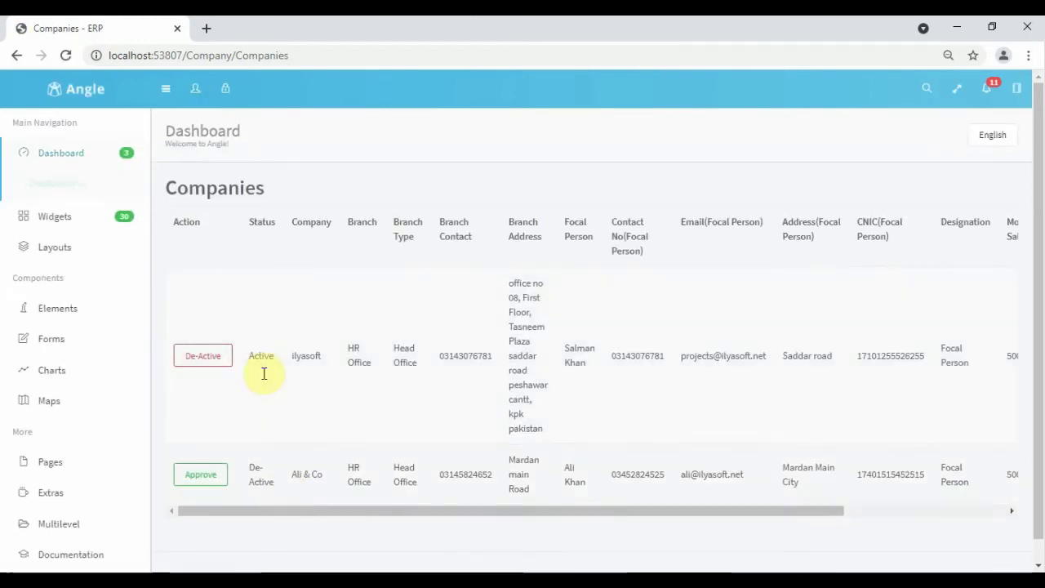
{"action": "left_click", "coordinate": [208, 451]}
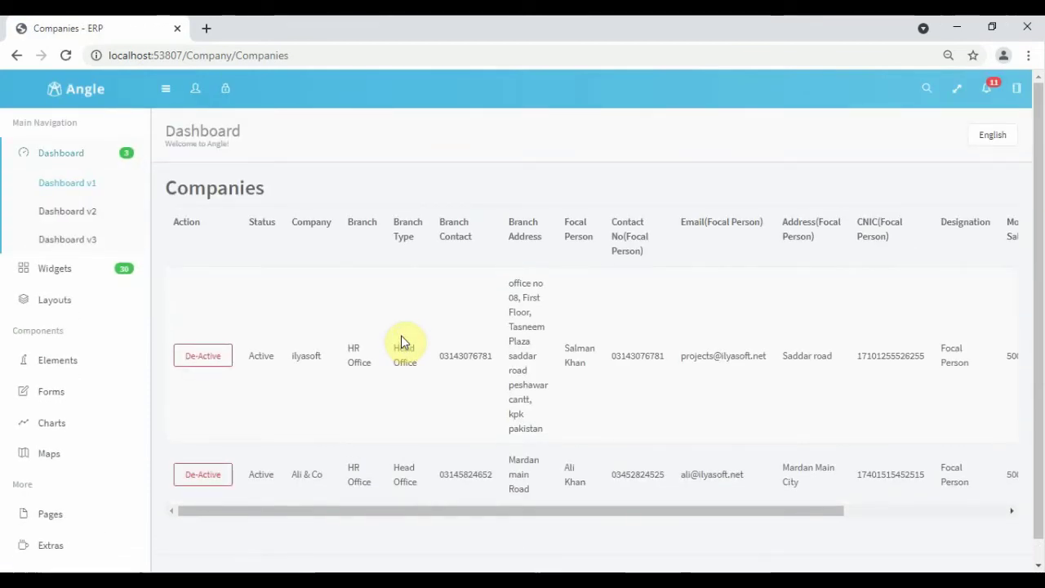
- Re-run the tblUser query in SSMS to confirm all three users are active, then return to Companies
{"action": "mouse_move", "coordinate": [442, 506]}
{"action": "left_mouse_down"}
{"action": "mouse_move", "coordinate": [516, 519]}
{"action": "mouse_move", "coordinate": [729, 494]}
{"action": "left_mouse_up"}
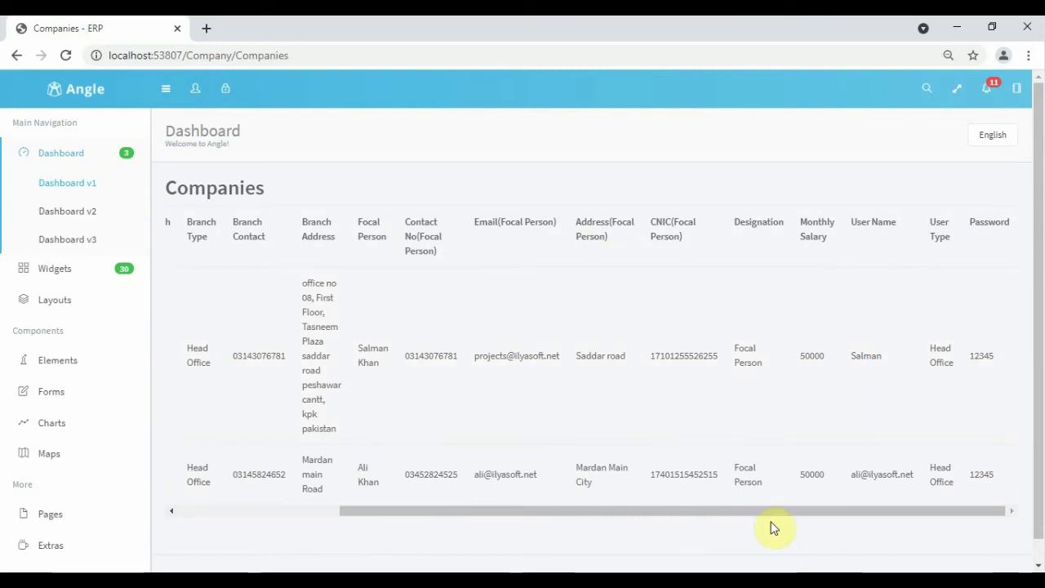
{"action": "left_click_drag", "start_coordinate": [763, 512], "coordinate": [171, 509]}
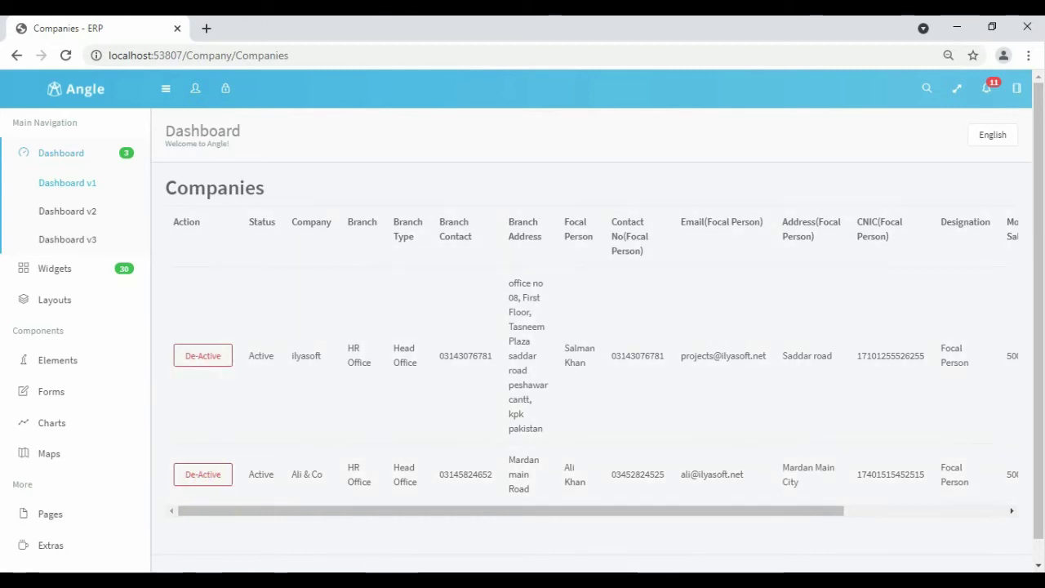
{"action": "left_click", "coordinate": [504, 522]}
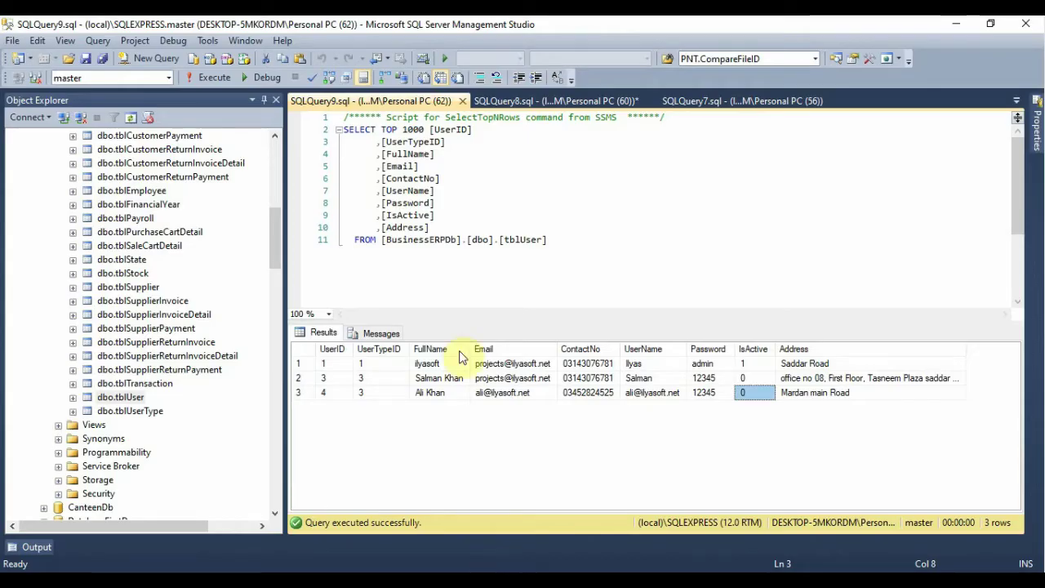
{"action": "left_click", "coordinate": [214, 78]}
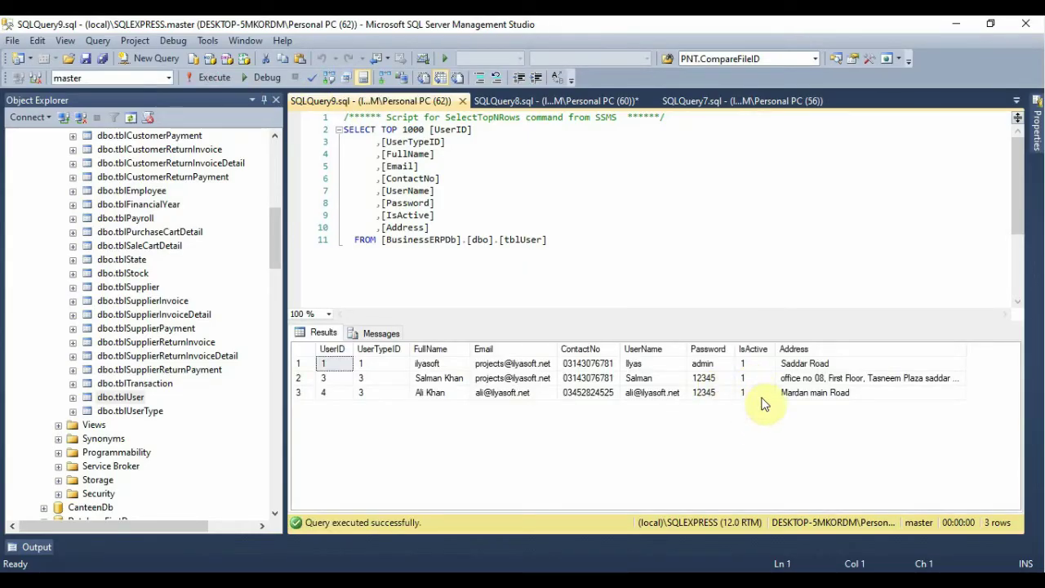
{"action": "left_click", "coordinate": [707, 570]}
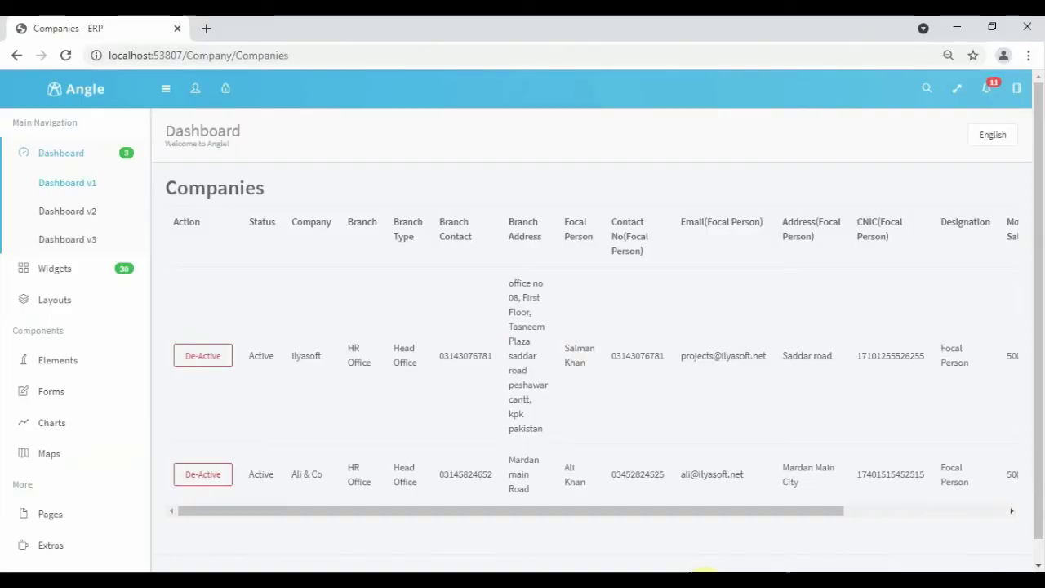
- Log out of admin, sign in as the second head-office user, and open Branch Employees
{"action": "left_click", "coordinate": [232, 92]}
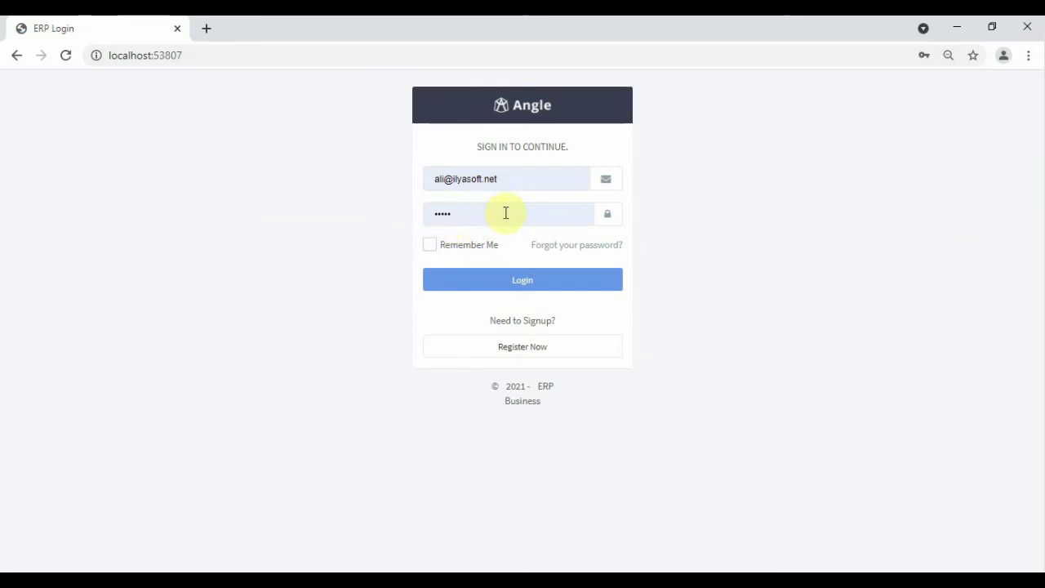
{"action": "left_click", "coordinate": [501, 286]}
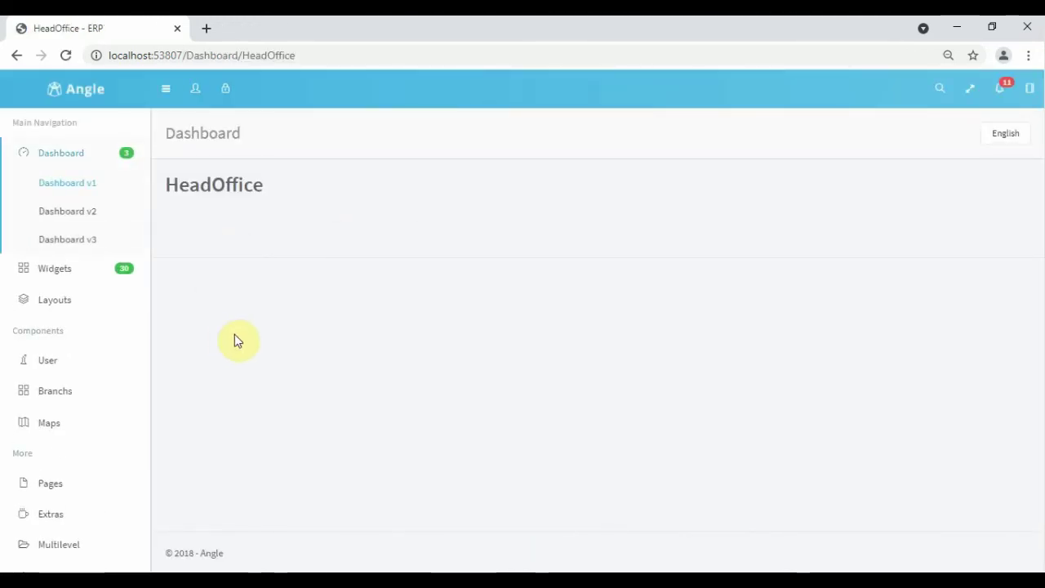
{"action": "left_click", "coordinate": [97, 390]}
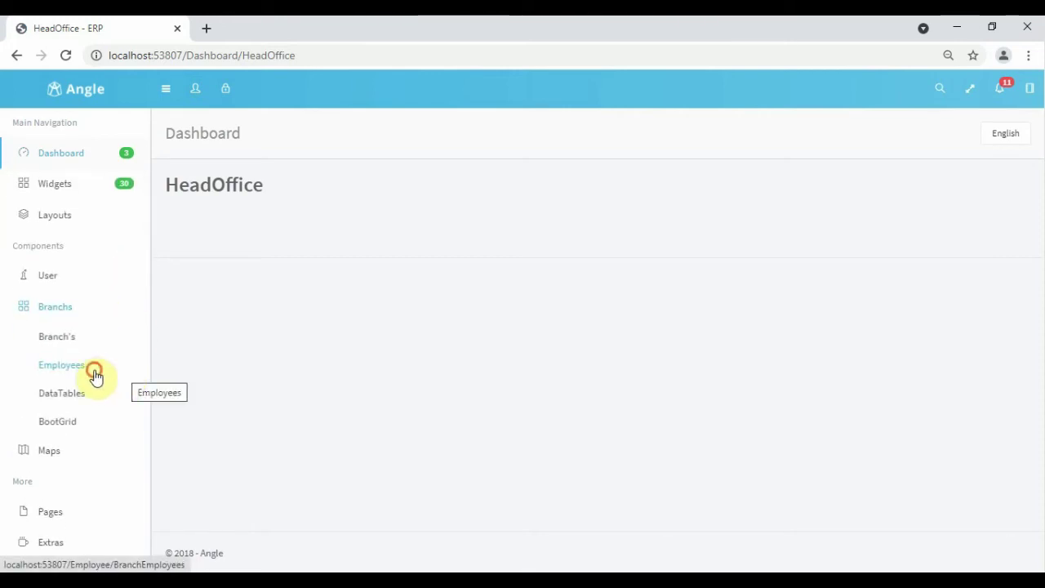
{"action": "left_click", "coordinate": [93, 373]}
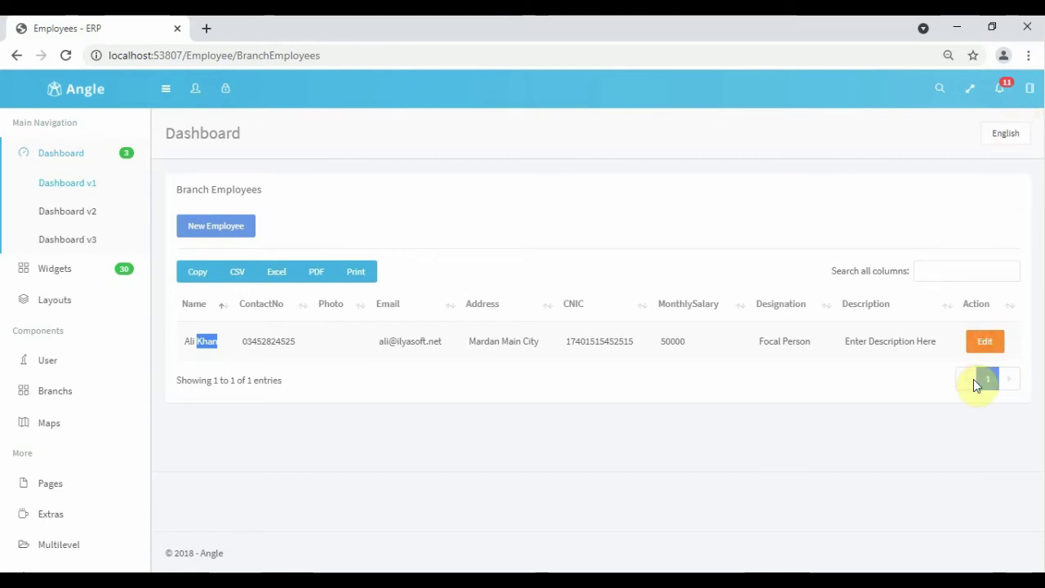
- Inspect the single employee's edit page, go back to the list, and log out
{"action": "left_click", "coordinate": [988, 343]}
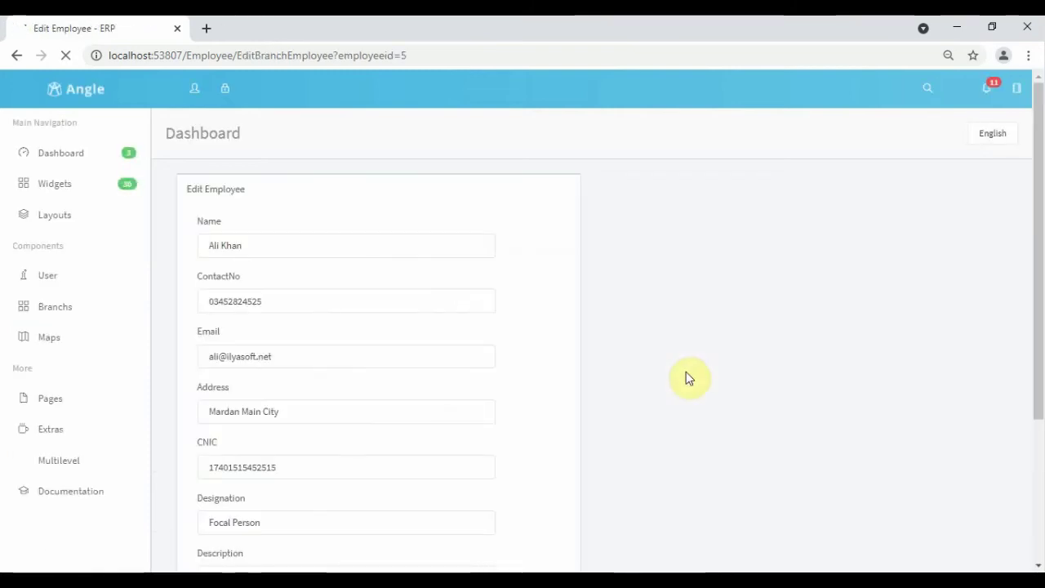
{"action": "scroll", "coordinate": [256, 425], "scroll_direction": "down", "scroll_amount": 3}
{"action": "scroll", "coordinate": [163, 327], "scroll_direction": "up", "scroll_amount": 3}
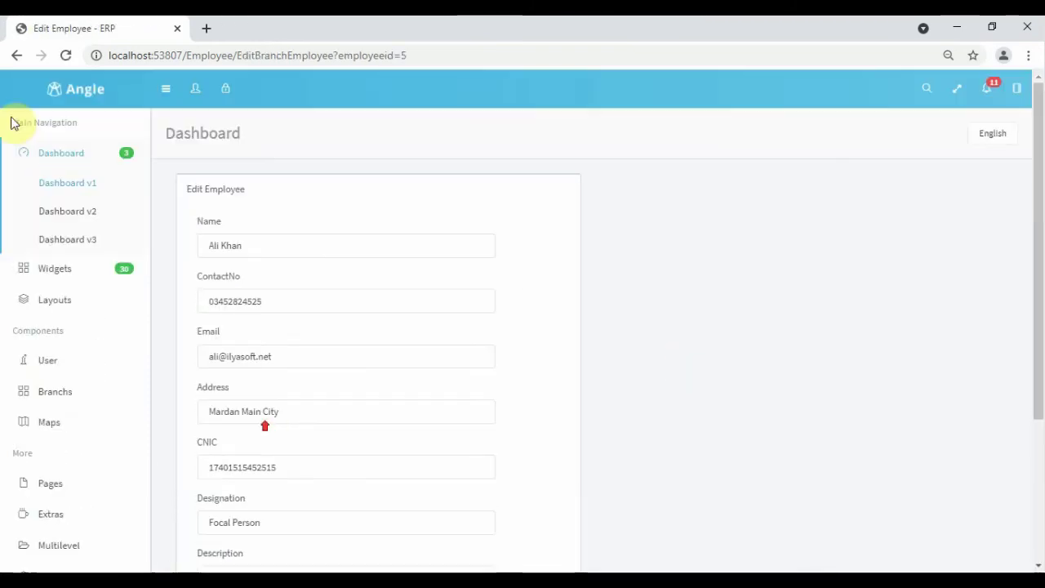
{"action": "left_click", "coordinate": [16, 55]}
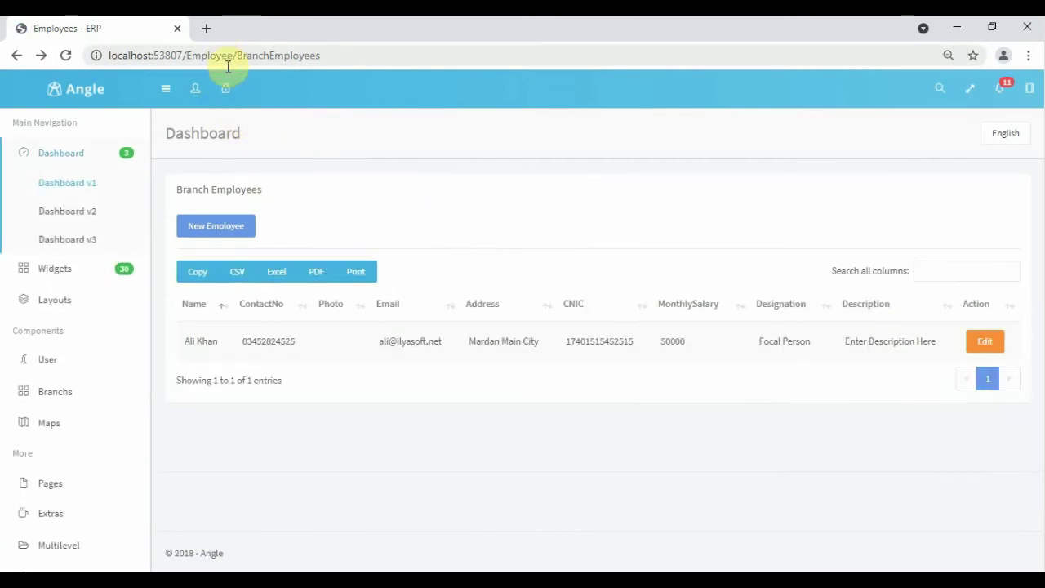
{"action": "left_click", "coordinate": [225, 88]}
{"action": "left_click", "coordinate": [496, 187]}
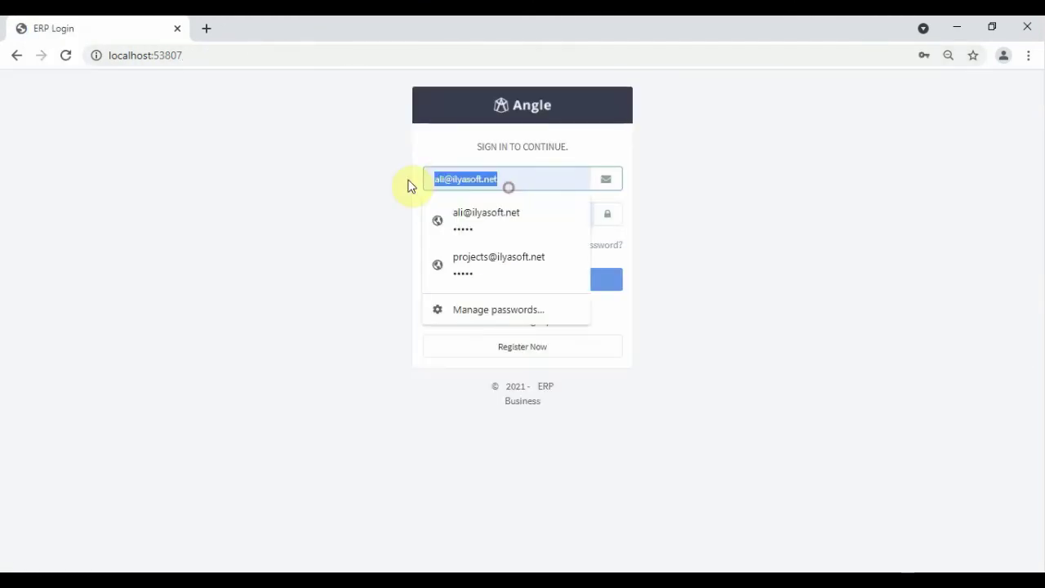
- Sign in with the saved projects account and view its Branch Employees list of two employees
{"action": "left_click", "coordinate": [475, 261]}
{"action": "left_click", "coordinate": [517, 279]}
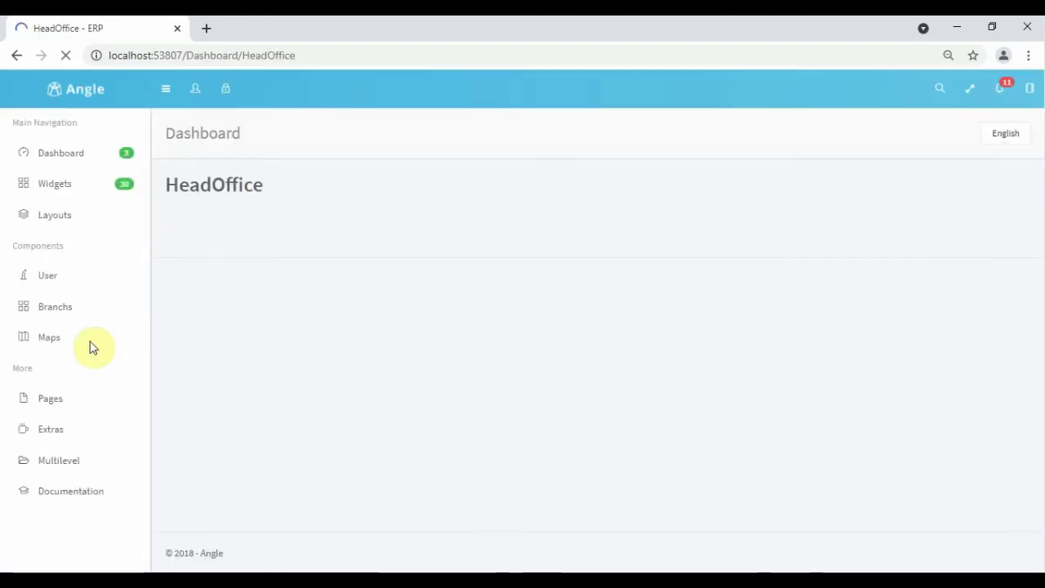
{"action": "left_click", "coordinate": [72, 306]}
{"action": "left_click", "coordinate": [82, 421]}
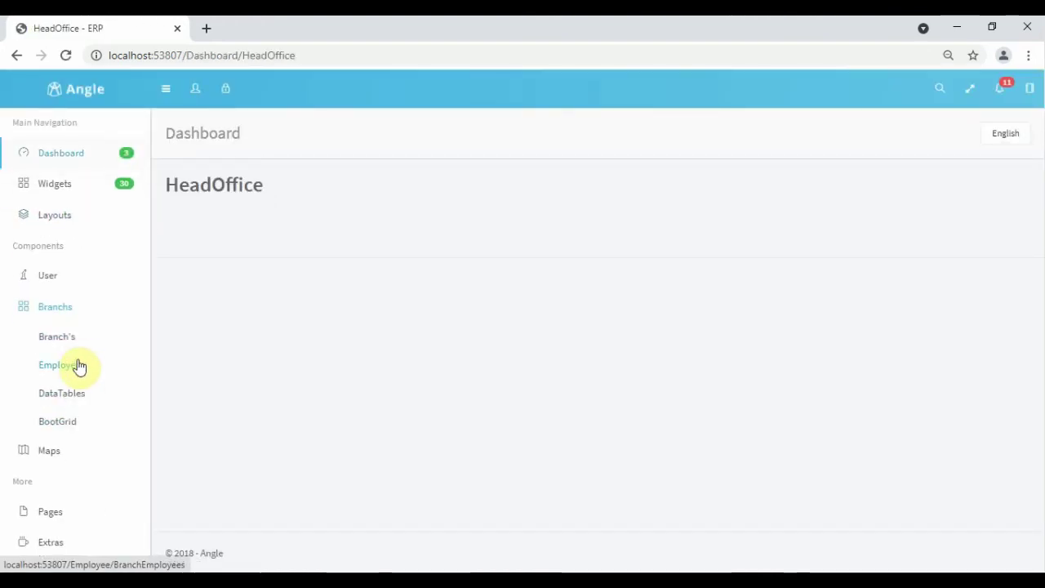
{"action": "left_click", "coordinate": [77, 361]}
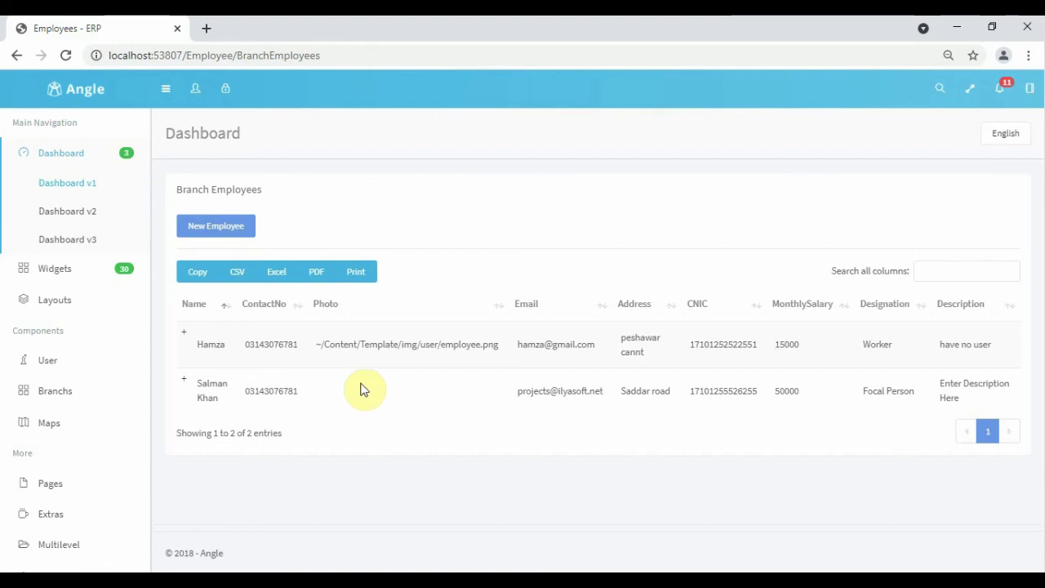
{"action": "left_click", "coordinate": [98, 390]}
- Open All Branch's and highlight the branch names HR Office, Hilal Branch and Warehouse
{"action": "left_click", "coordinate": [84, 343]}
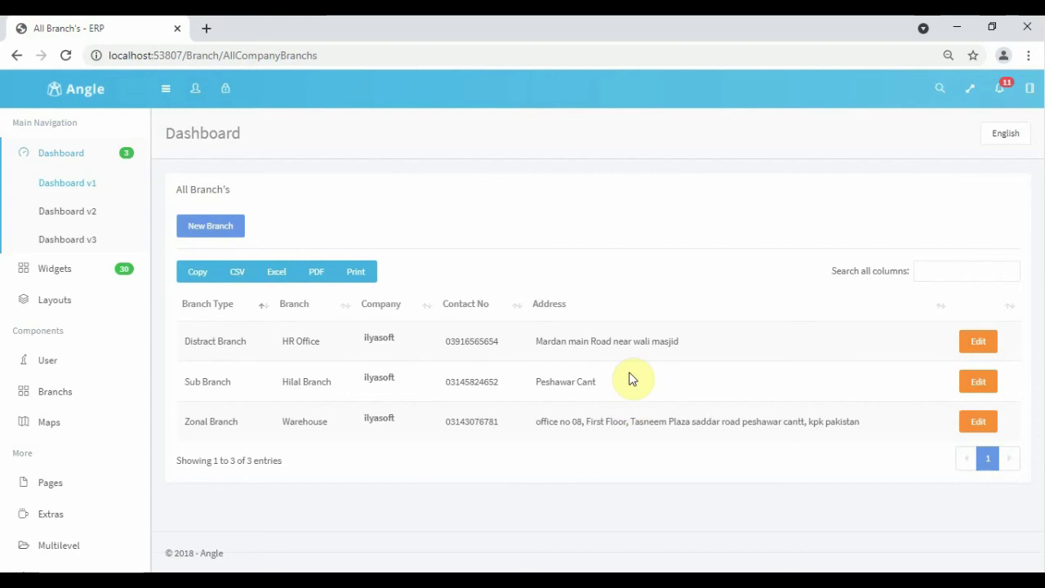
{"action": "left_click", "coordinate": [267, 342]}
{"action": "left_click_drag", "start_coordinate": [315, 344], "coordinate": [326, 349]}
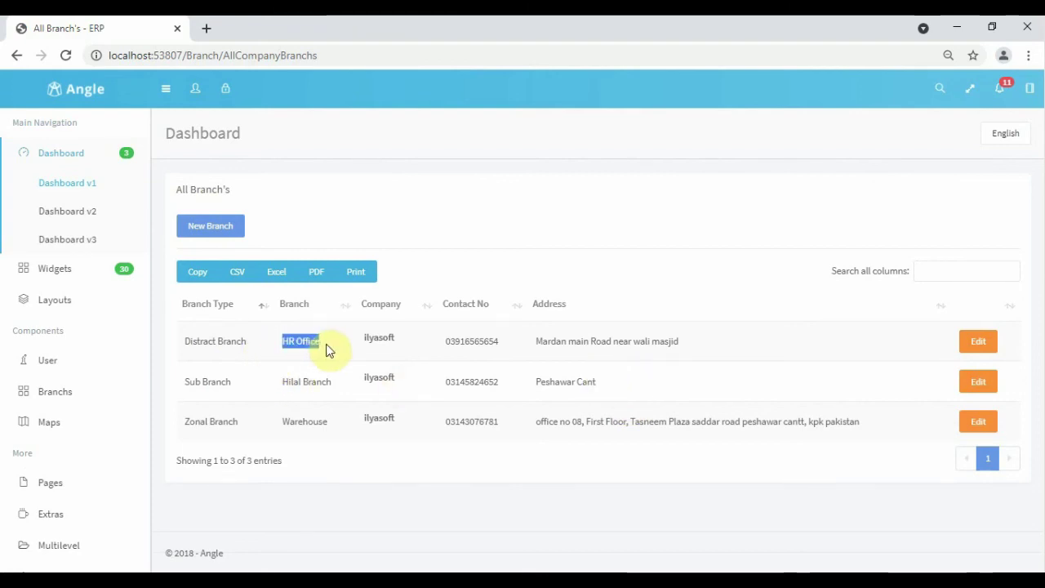
{"action": "left_click_drag", "start_coordinate": [281, 381], "coordinate": [332, 381]}
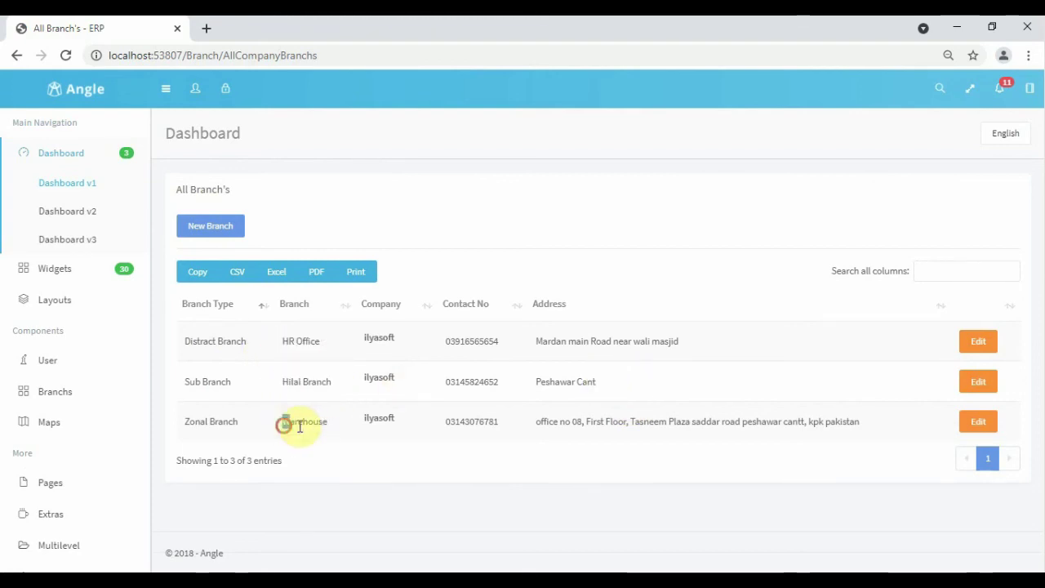
{"action": "left_click_drag", "start_coordinate": [282, 421], "coordinate": [382, 420]}
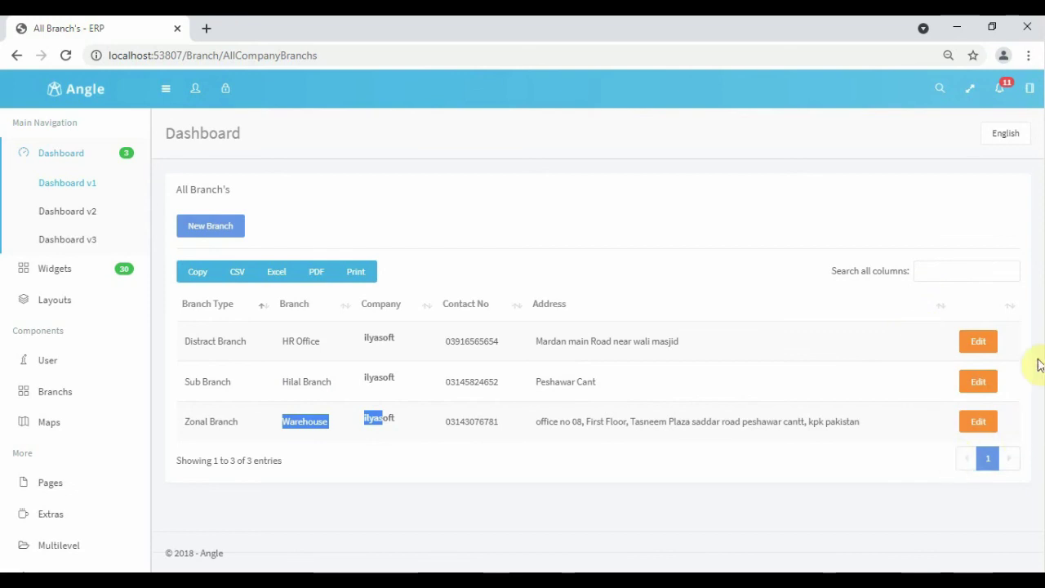